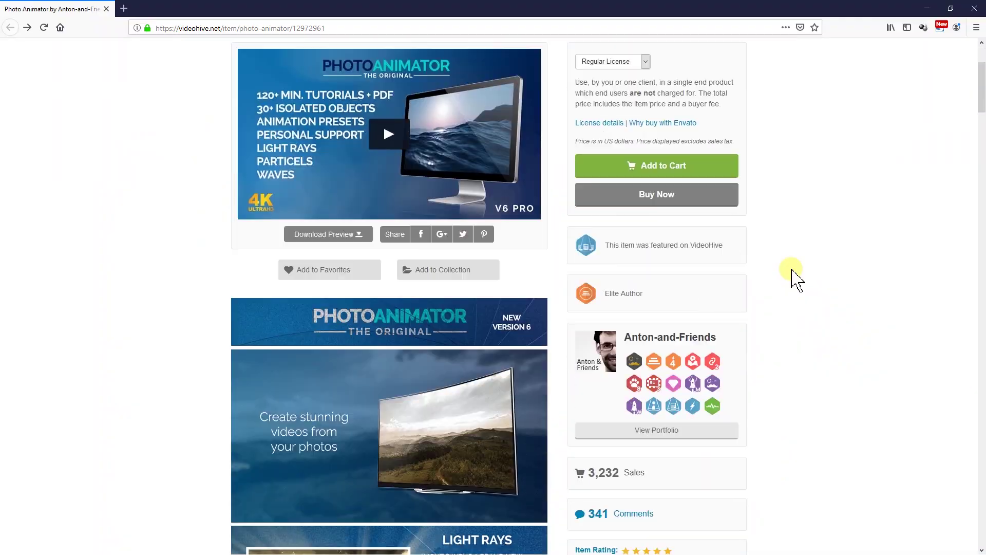
Scroll the VideoHive Photo Animator page down to feature banners such as Light Rays.
{"action": "scroll", "coordinate": [794, 280], "scroll_direction": "down", "scroll_amount": 5}
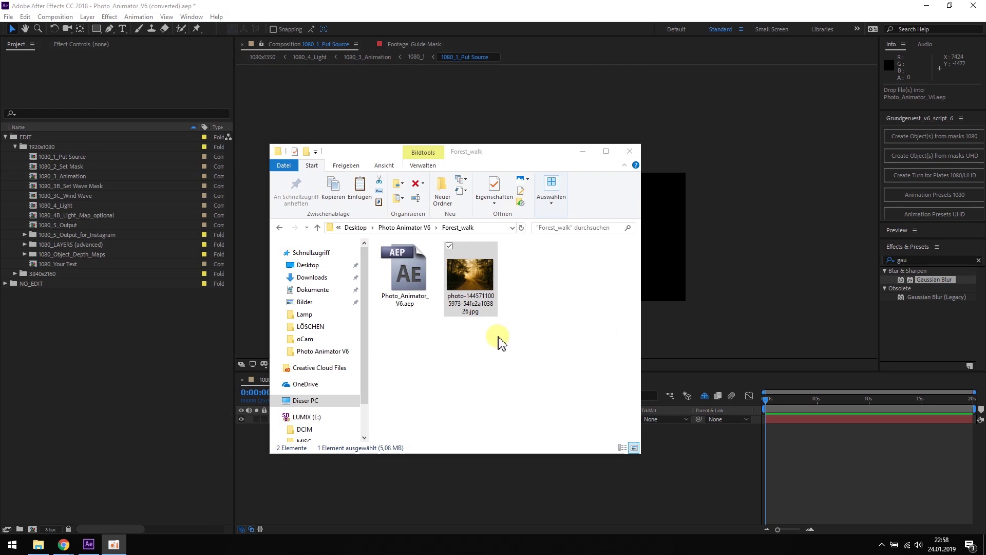
Import the forest JPG, place it as a layer in 1080_1_Put Source, and scale it to 83%.
{"action": "left_click_drag", "start_coordinate": [470, 275], "coordinate": [106, 358]}
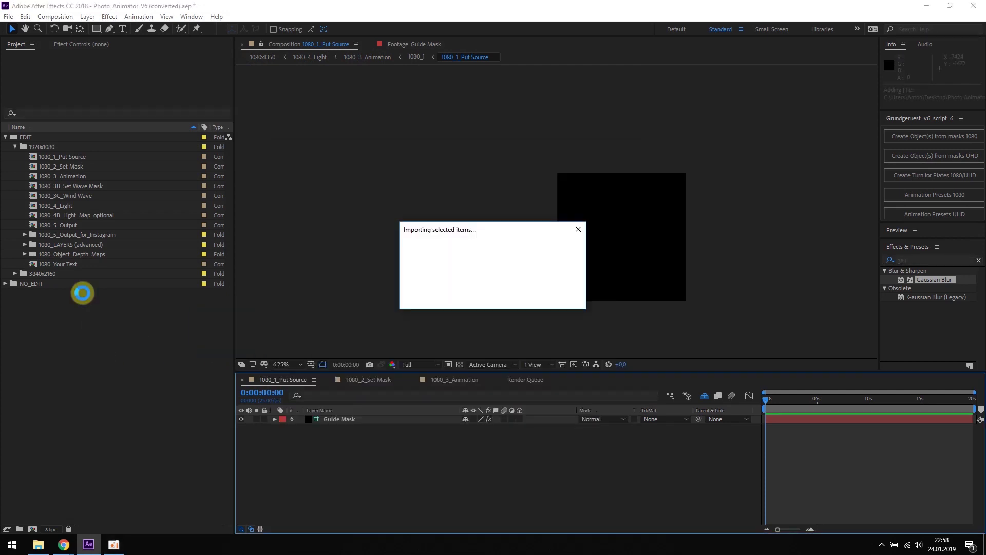
{"action": "left_click", "coordinate": [72, 160]}
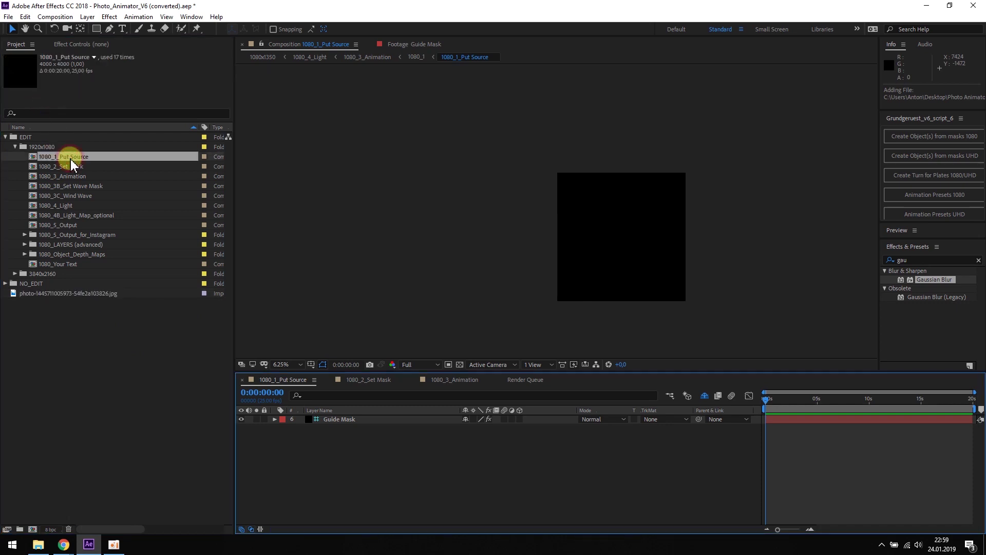
{"action": "left_click_drag", "start_coordinate": [57, 296], "coordinate": [321, 454]}
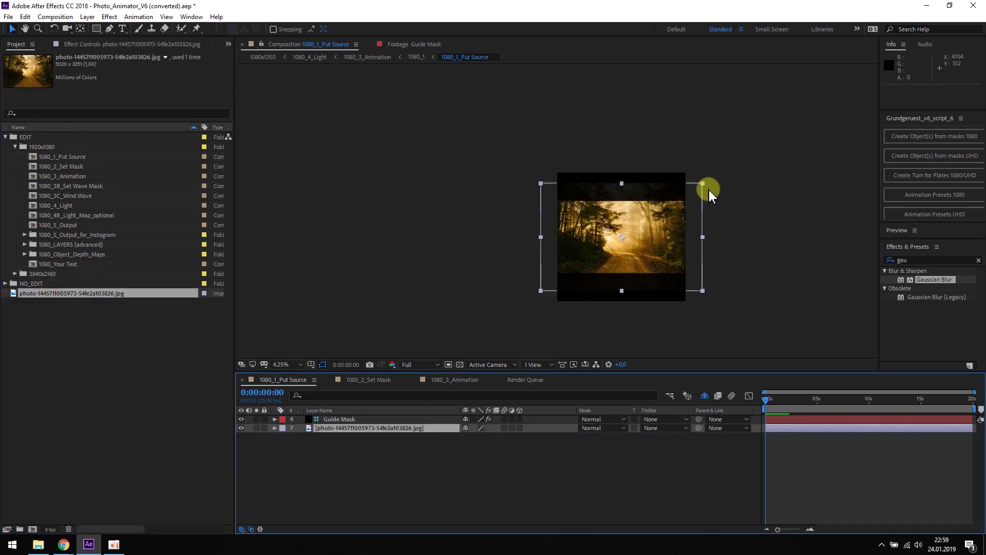
{"action": "mouse_move", "coordinate": [703, 184]}
{"action": "left_mouse_down"}
{"action": "mouse_move", "coordinate": [682, 202]}
{"action": "mouse_move", "coordinate": [694, 193]}
{"action": "left_mouse_up"}
{"action": "left_click", "coordinate": [703, 203]}
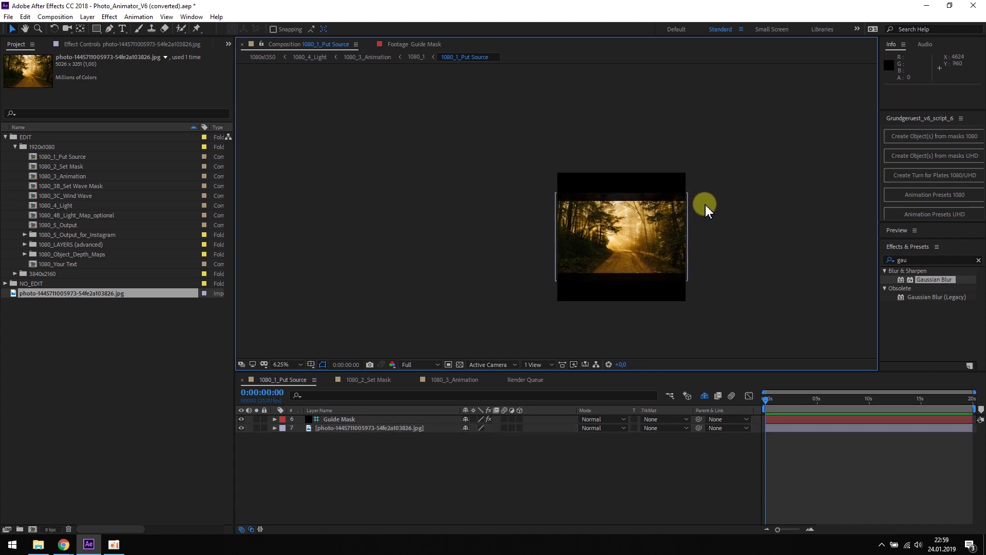
Open 1080_2_Set Mask, select the MASK layer with the Pen tool, and reveal its mask properties.
{"action": "double_click", "coordinate": [58, 166]}
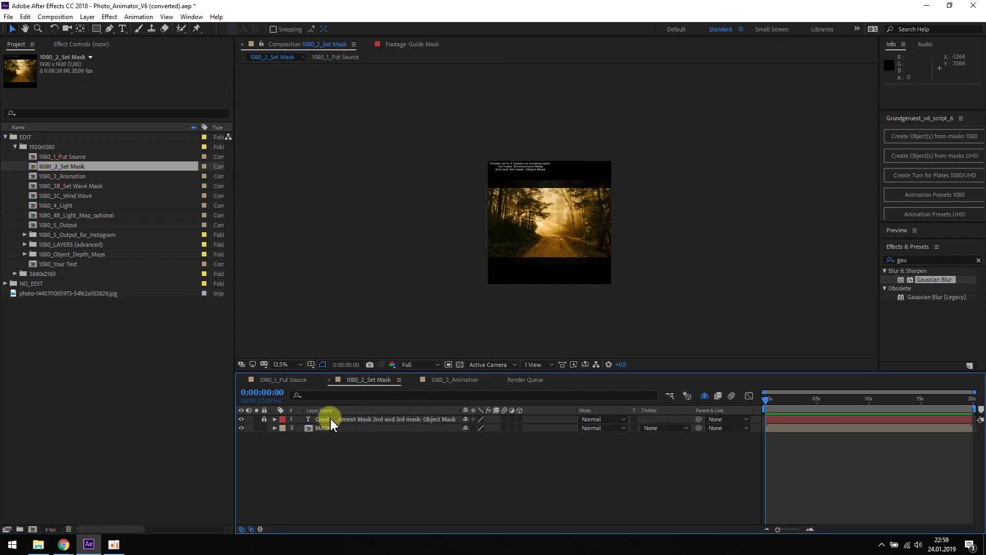
{"action": "left_click", "coordinate": [323, 429]}
{"action": "left_click", "coordinate": [110, 29]}
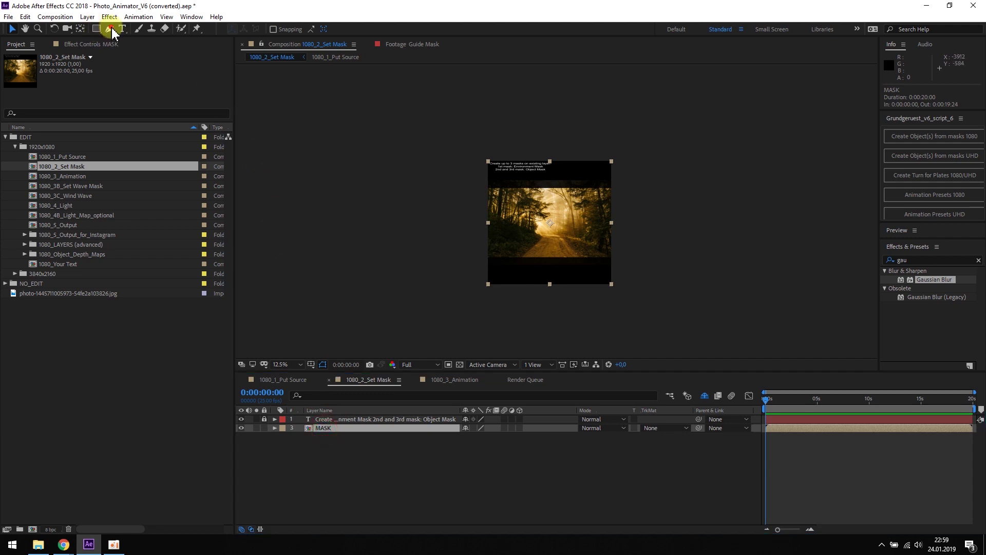
{"action": "scroll", "coordinate": [552, 211], "scroll_direction": "up", "scroll_amount": 1}
{"action": "scroll", "coordinate": [553, 210], "scroll_direction": "up", "scroll_amount": 1}
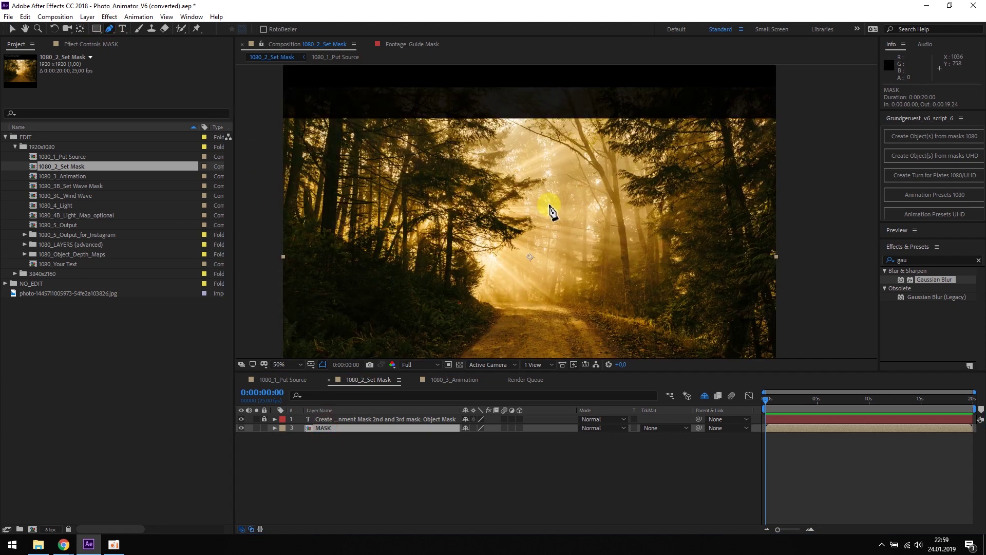
{"action": "key", "text": "m"}
Trace a closed mask around the sunlit road, then switch to 1080_3_Animation.
{"action": "left_click", "coordinate": [489, 307]}
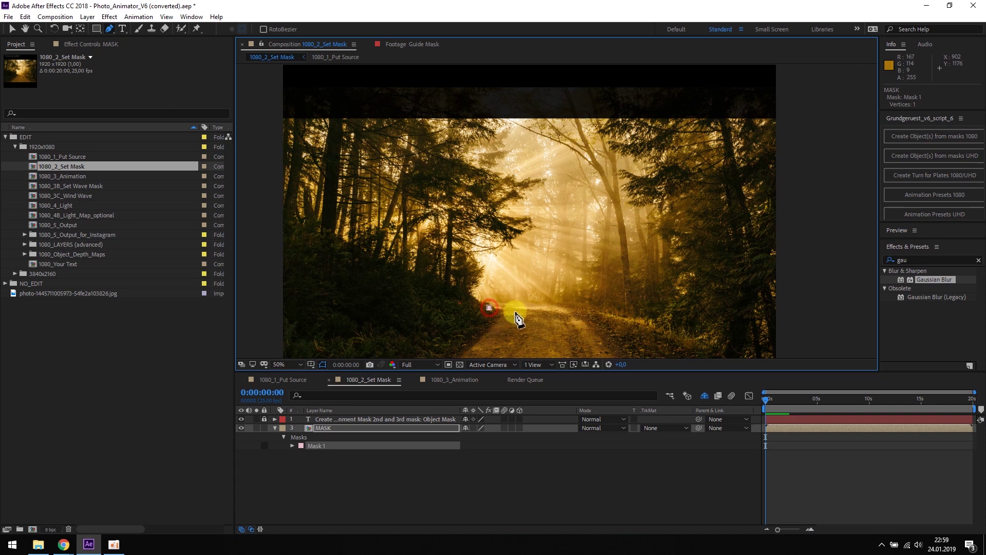
{"action": "left_click", "coordinate": [532, 310]}
{"action": "left_click", "coordinate": [576, 309]}
{"action": "left_click", "coordinate": [592, 281]}
{"action": "left_click", "coordinate": [591, 216]}
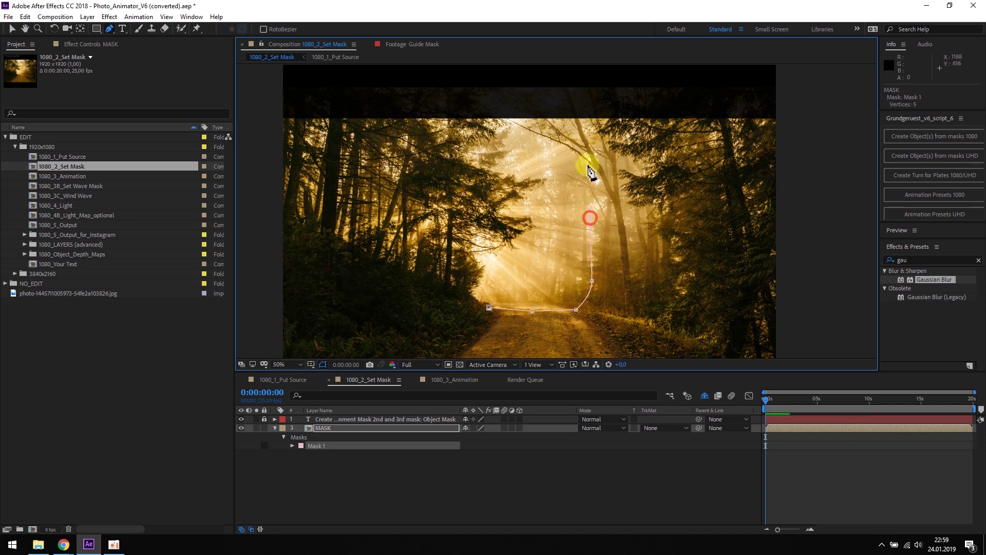
{"action": "left_click", "coordinate": [591, 149]}
{"action": "left_click", "coordinate": [590, 106]}
{"action": "left_click", "coordinate": [512, 109]}
{"action": "left_click", "coordinate": [490, 109]}
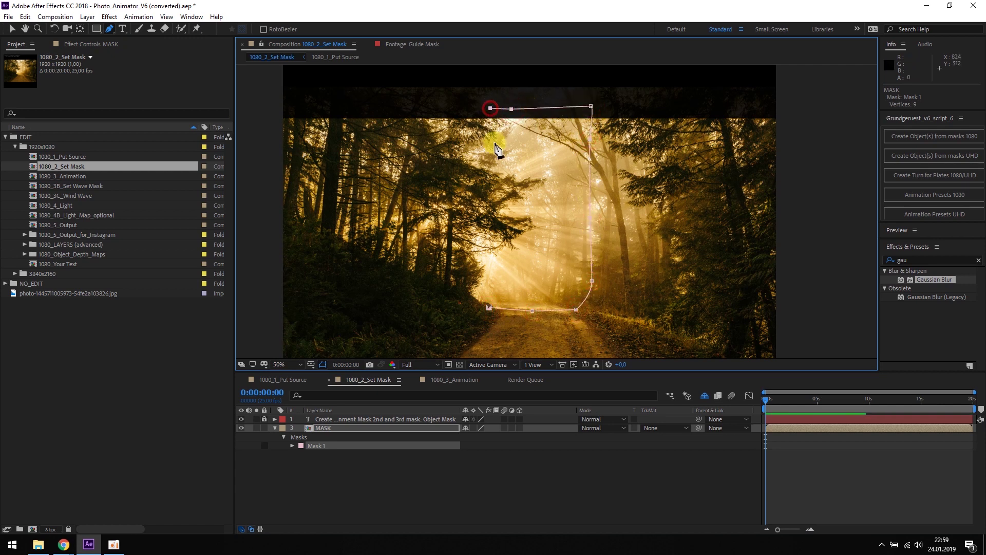
{"action": "left_click", "coordinate": [495, 159]}
{"action": "left_click", "coordinate": [492, 213]}
{"action": "left_click", "coordinate": [489, 307]}
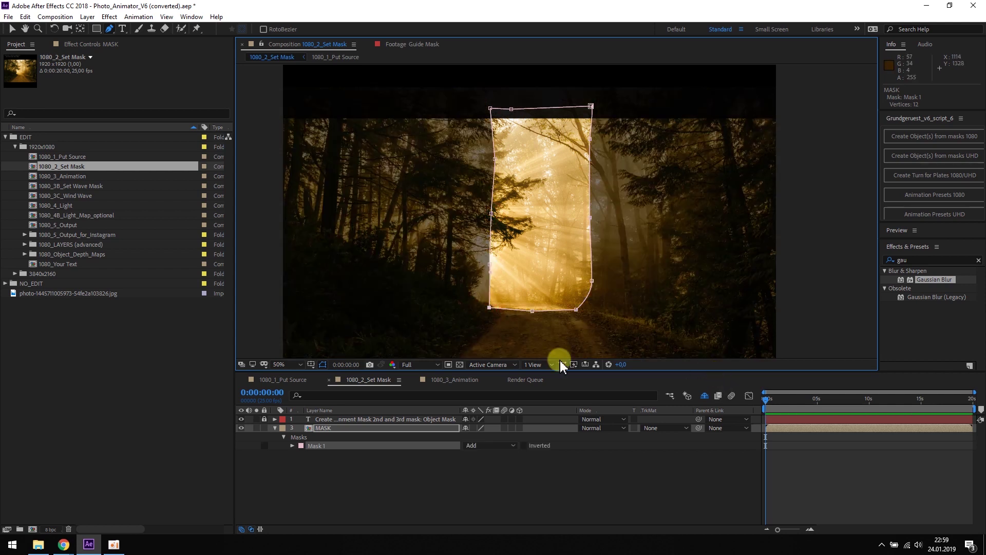
{"action": "left_click", "coordinate": [458, 380]}
Raise the Controls layer's Layer Size Mask1 to 21.94 using Visual Help Mode, then open Animation Presets 1080.
{"action": "left_click", "coordinate": [336, 417]}
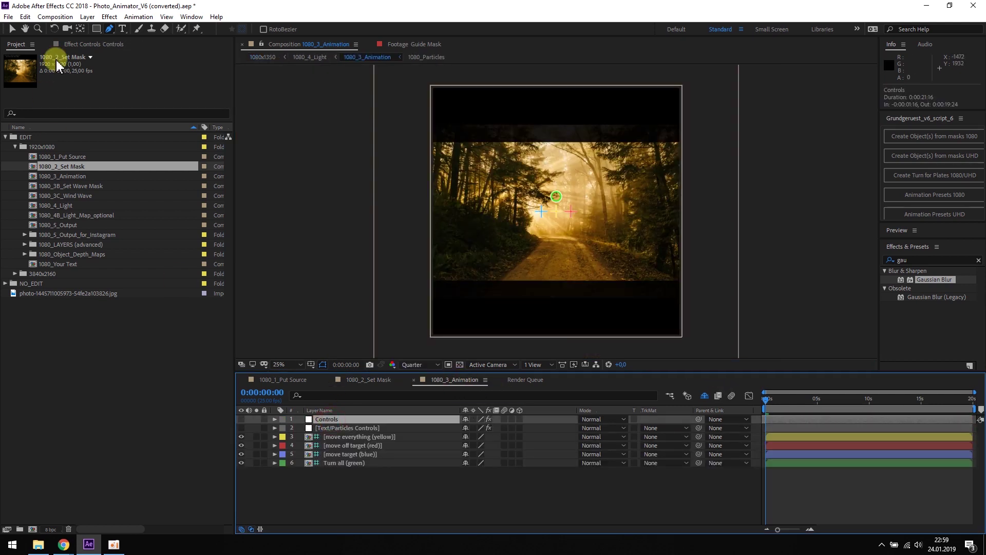
{"action": "left_click", "coordinate": [78, 45]}
{"action": "left_click", "coordinate": [129, 75]}
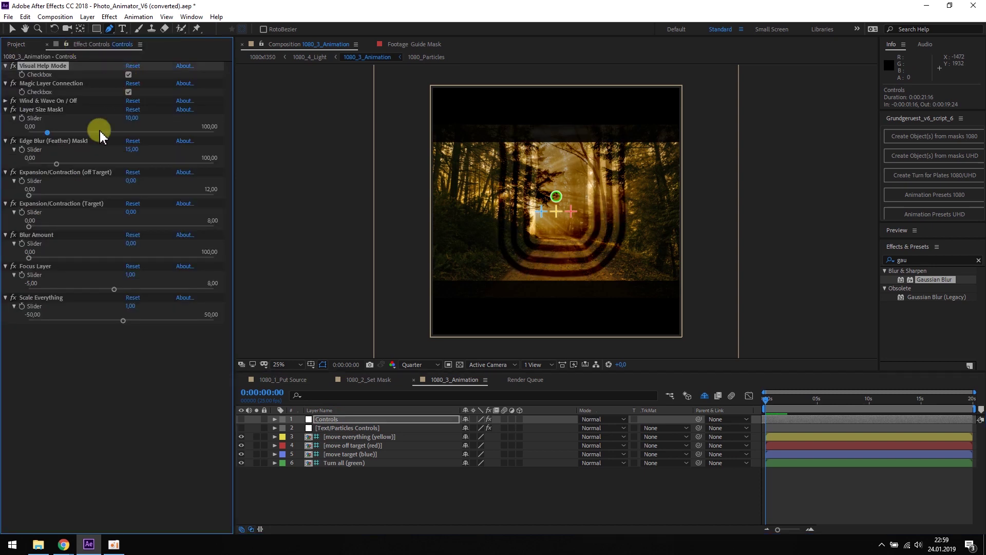
{"action": "left_click_drag", "start_coordinate": [48, 133], "coordinate": [69, 133]}
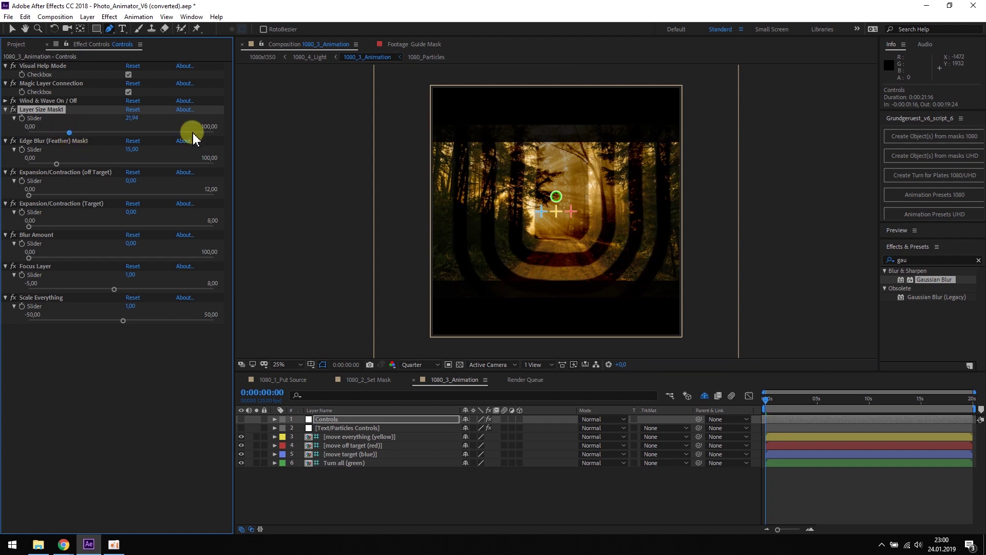
{"action": "left_click", "coordinate": [123, 78]}
{"action": "left_click", "coordinate": [129, 75]}
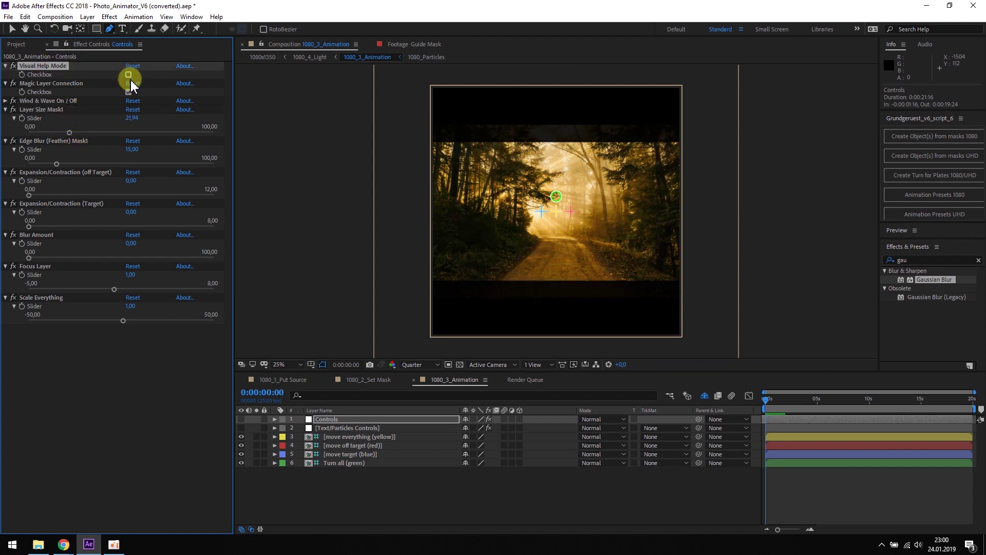
{"action": "left_click", "coordinate": [951, 198]}
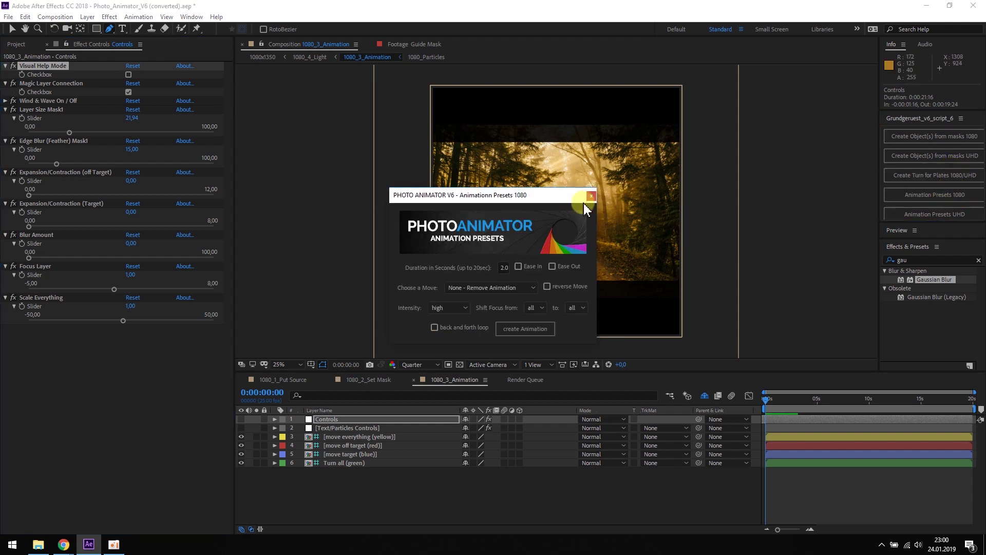
Apply the Simple Push In camera move to the photo and preview it.
{"action": "left_click_drag", "start_coordinate": [541, 200], "coordinate": [871, 178]}
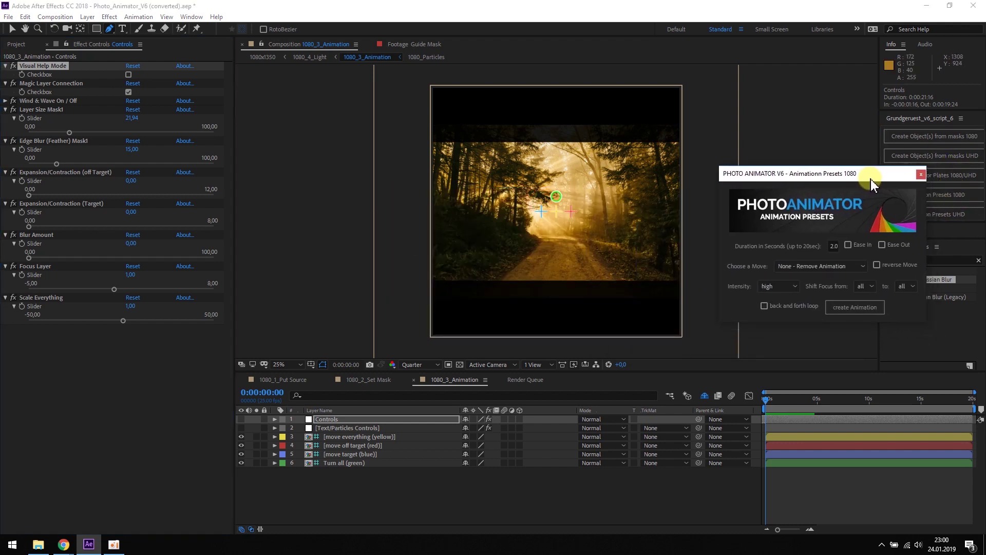
{"action": "left_click", "coordinate": [863, 266]}
{"action": "left_click", "coordinate": [802, 288]}
{"action": "left_click", "coordinate": [848, 310]}
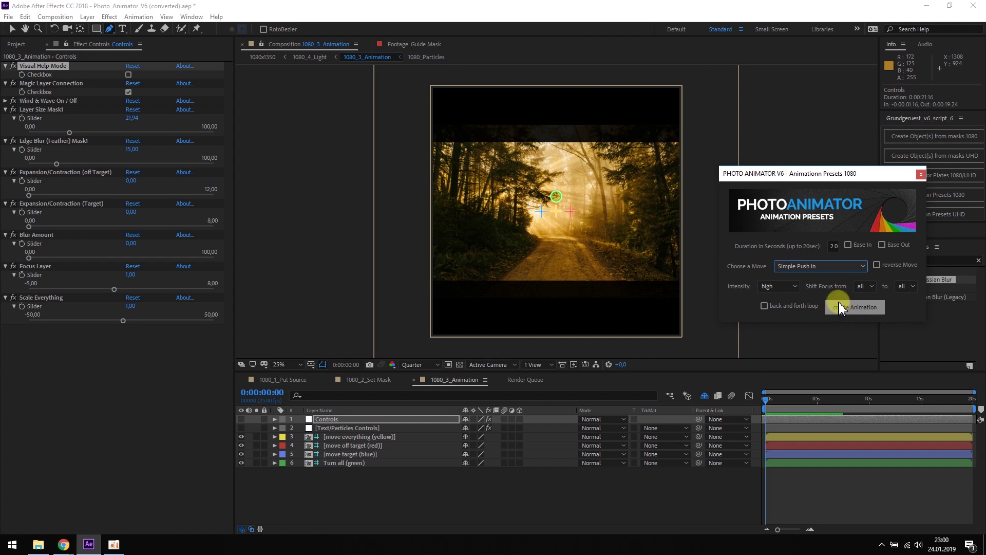
{"action": "left_click", "coordinate": [765, 400]}
{"action": "key", "text": "space"}
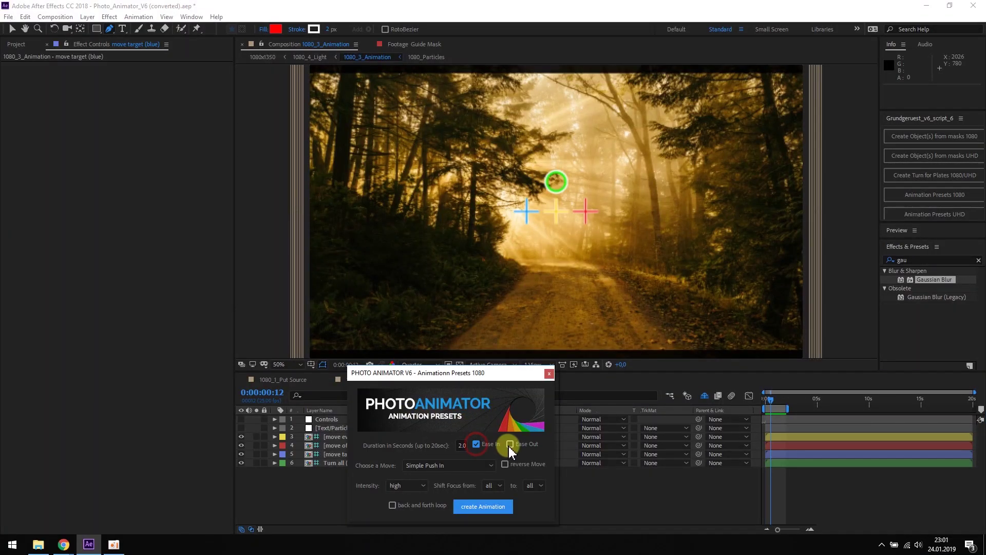
Create a 3-second Parallel Dolly Left to Right move with ease out and back-and-forth looping.
{"action": "left_click", "coordinate": [510, 444]}
{"action": "left_click", "coordinate": [462, 446]}
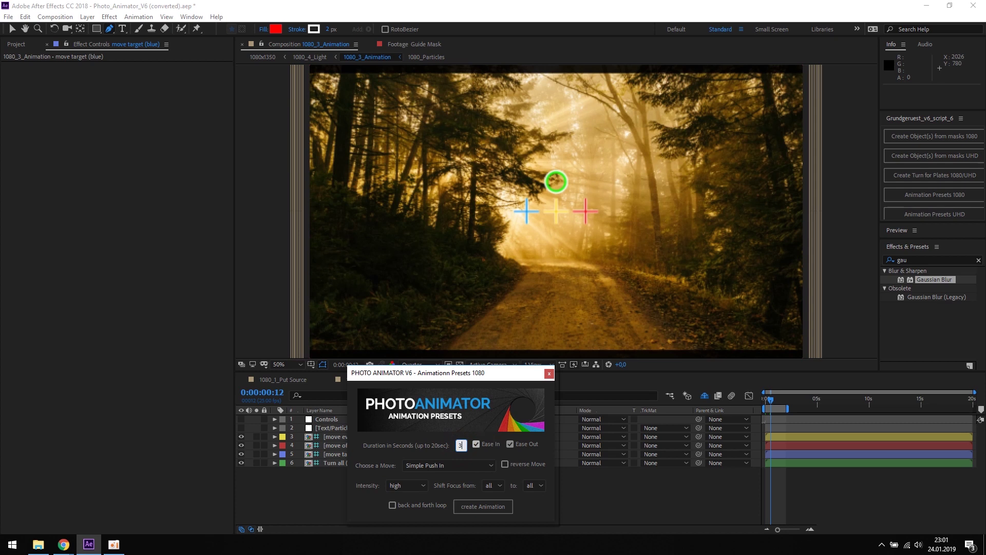
{"action": "left_click", "coordinate": [490, 466]}
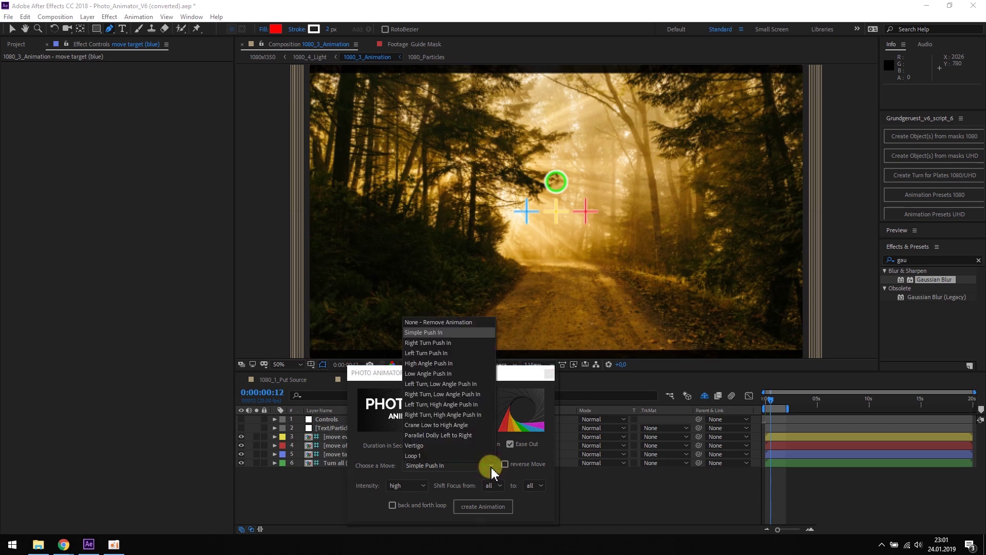
{"action": "left_click", "coordinate": [467, 436]}
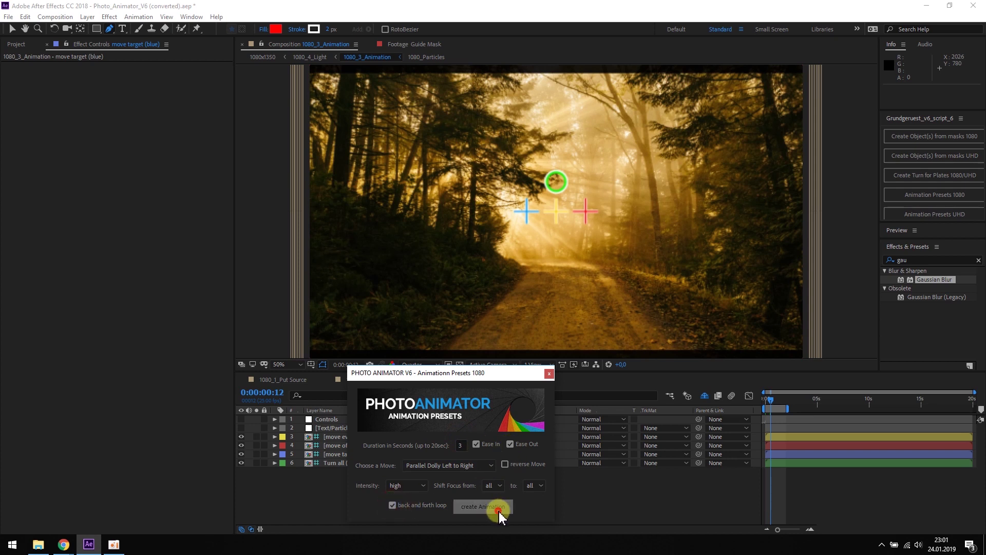
{"action": "left_click", "coordinate": [483, 507]}
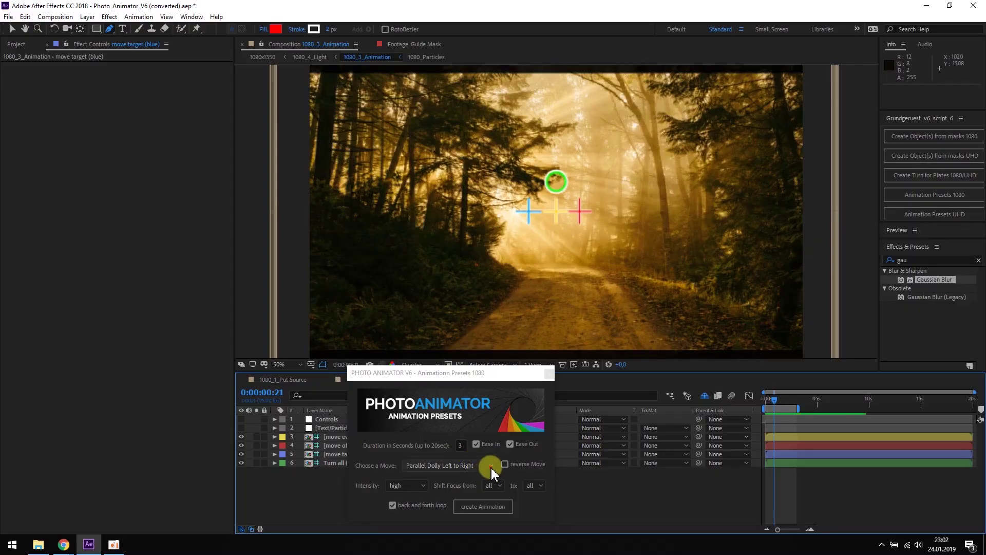
Apply the Loop 1 move with easing off, then close the Animation Presets dialog.
{"action": "left_click", "coordinate": [491, 465]}
{"action": "left_click", "coordinate": [439, 456]}
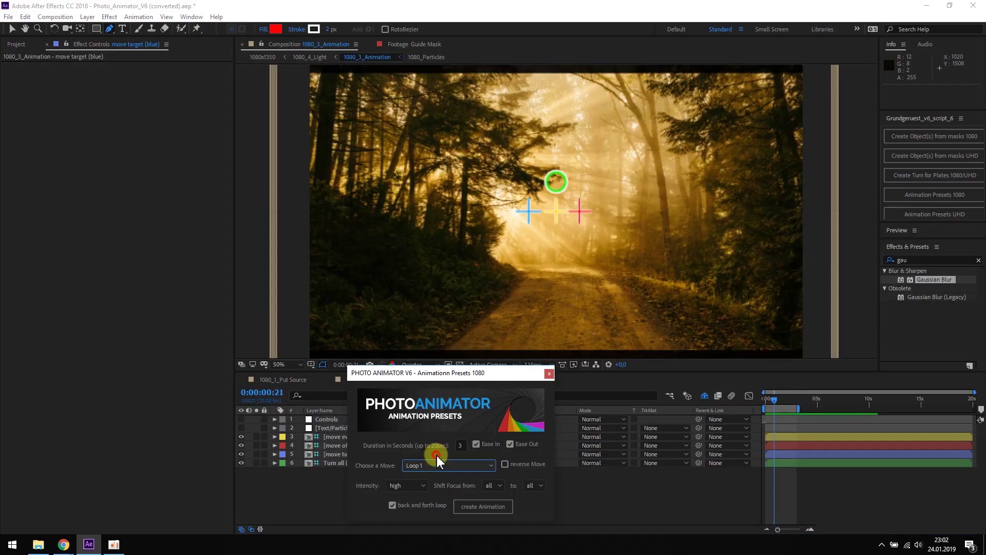
{"action": "left_click", "coordinate": [511, 445]}
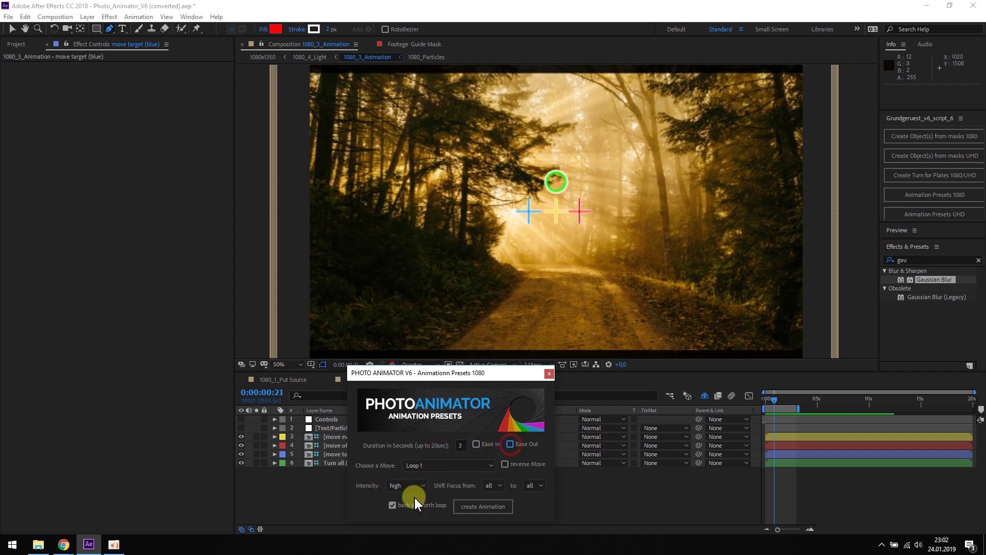
{"action": "left_click", "coordinate": [486, 509]}
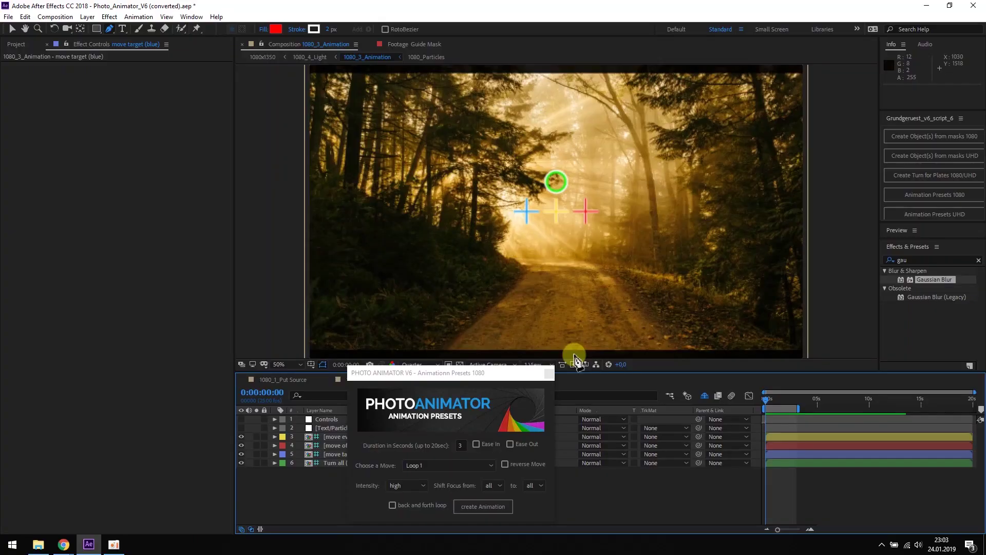
{"action": "left_click", "coordinate": [549, 374]}
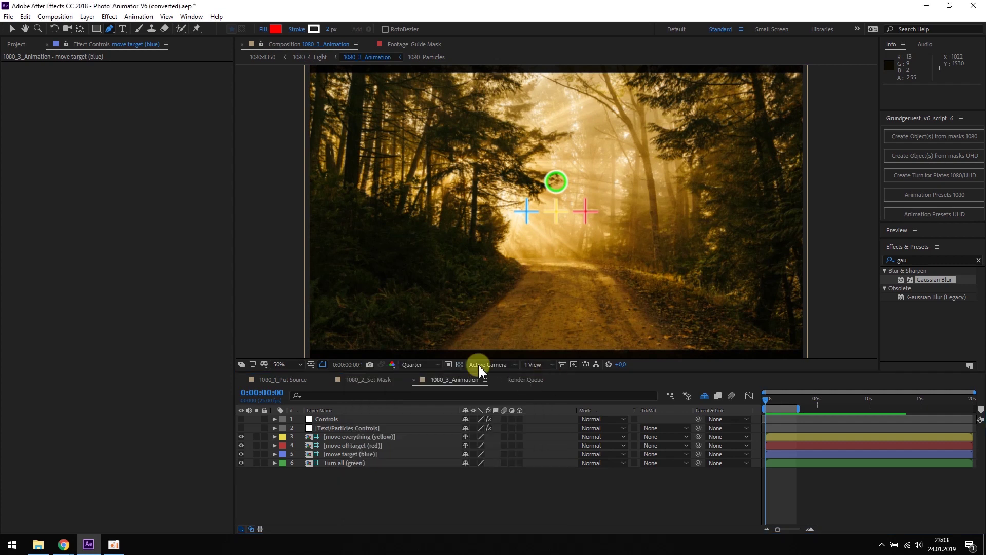
Open 1080_4_Light and select the Light Controls, Mask and Map layer with the Pen tool.
{"action": "left_click", "coordinate": [16, 44]}
{"action": "double_click", "coordinate": [61, 208]}
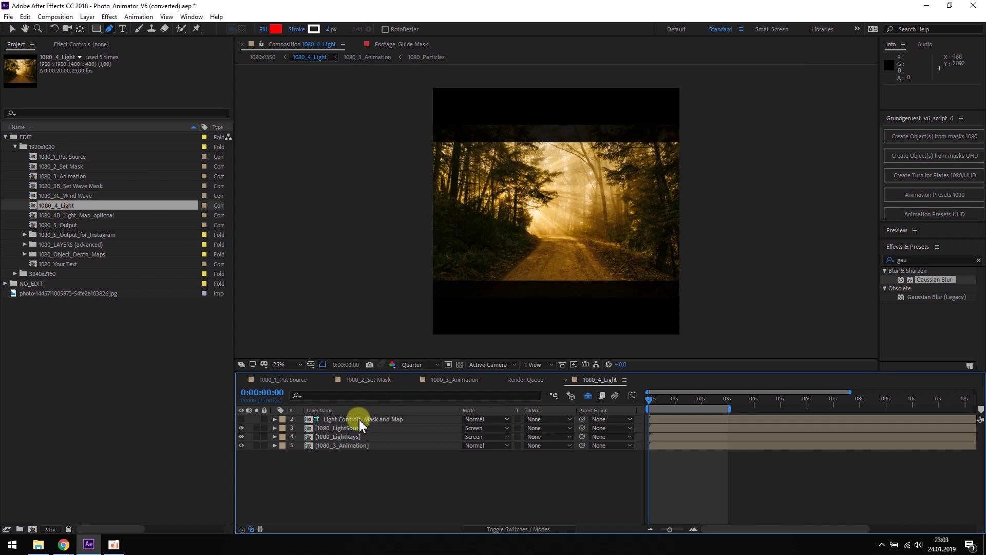
{"action": "left_click", "coordinate": [357, 420]}
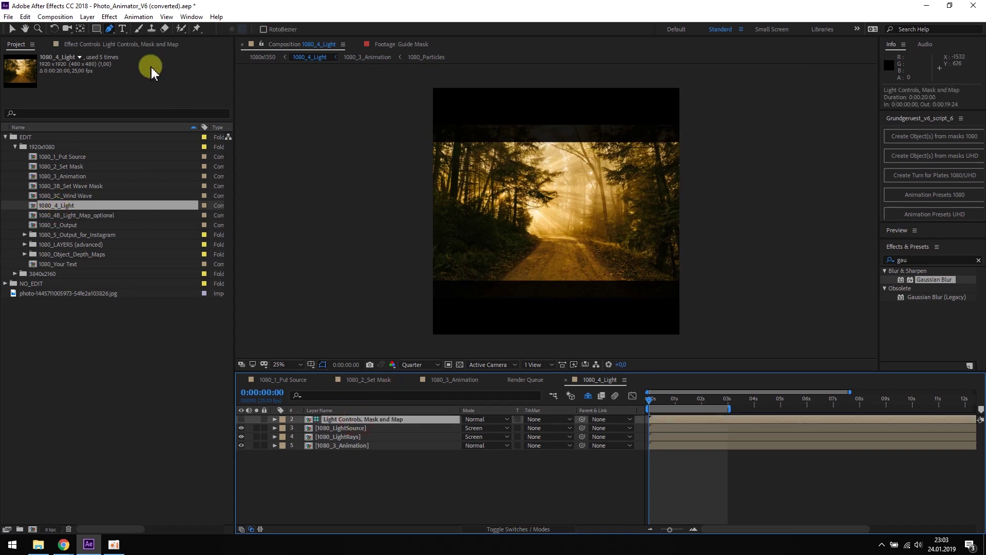
{"action": "left_click", "coordinate": [110, 29]}
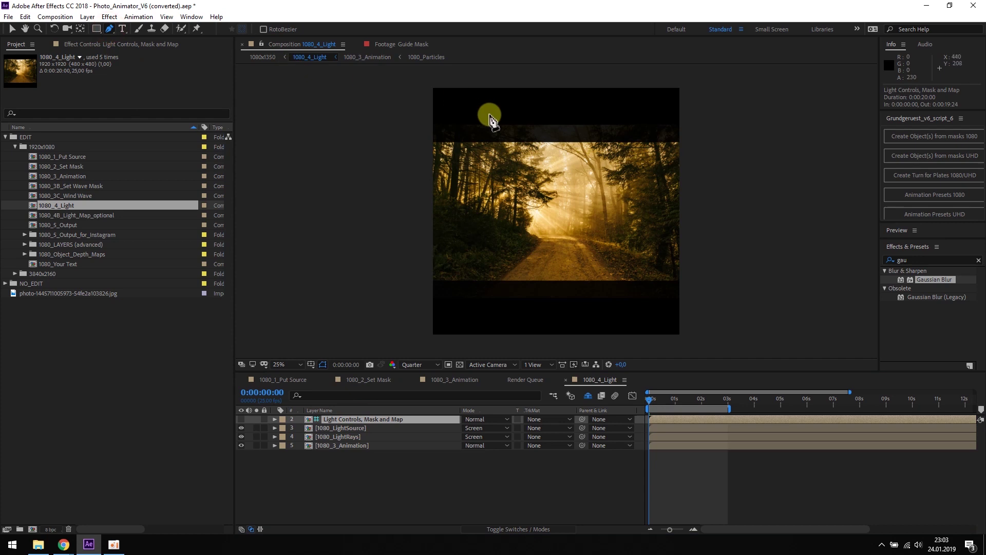
Draw a closed mask around the sunlit upper-left tree canopy.
{"action": "left_click", "coordinate": [476, 194]}
{"action": "left_click", "coordinate": [496, 209]}
{"action": "left_click", "coordinate": [515, 205]}
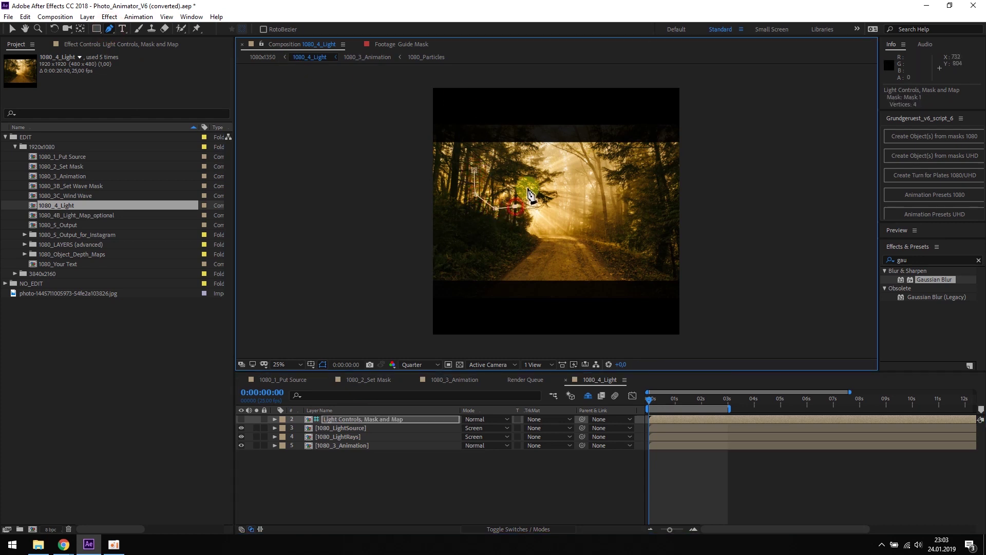
{"action": "left_click", "coordinate": [528, 186]}
{"action": "left_click", "coordinate": [527, 142]}
{"action": "left_click", "coordinate": [502, 134]}
{"action": "left_click", "coordinate": [495, 134]}
{"action": "left_click", "coordinate": [475, 134]}
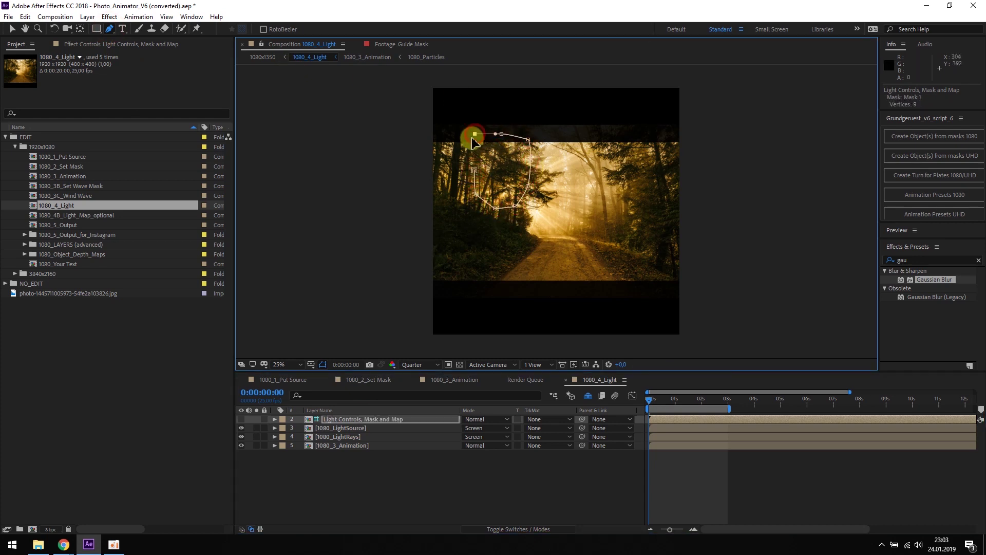
{"action": "left_click", "coordinate": [473, 173]}
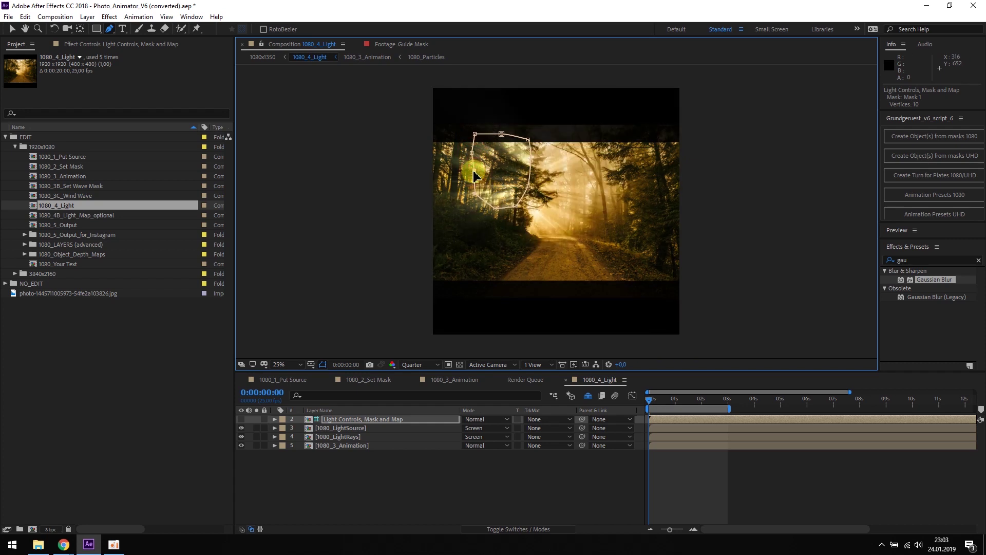
{"action": "left_click", "coordinate": [80, 45]}
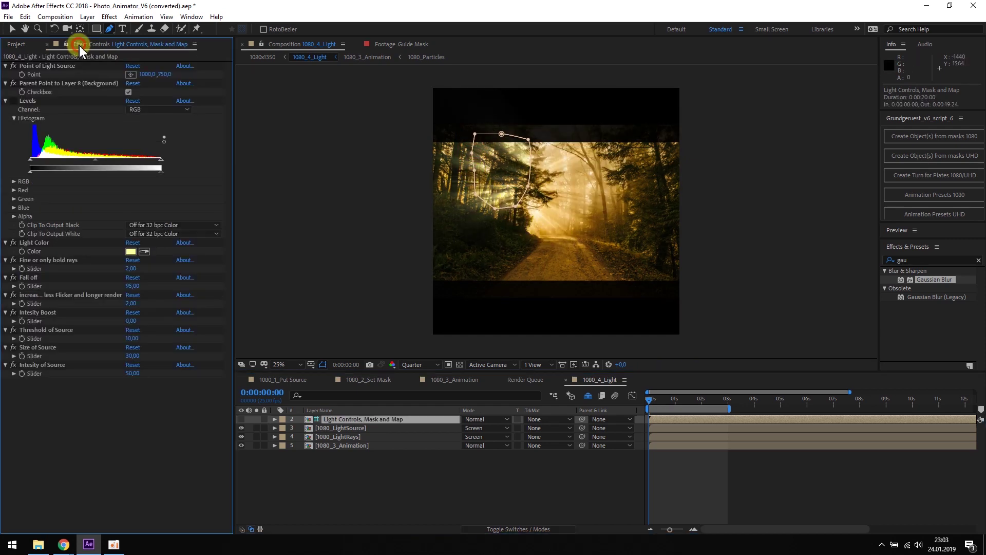
Drag the Point of Light Source into the masked canopy, to about 516, 798.
{"action": "left_click", "coordinate": [45, 68]}
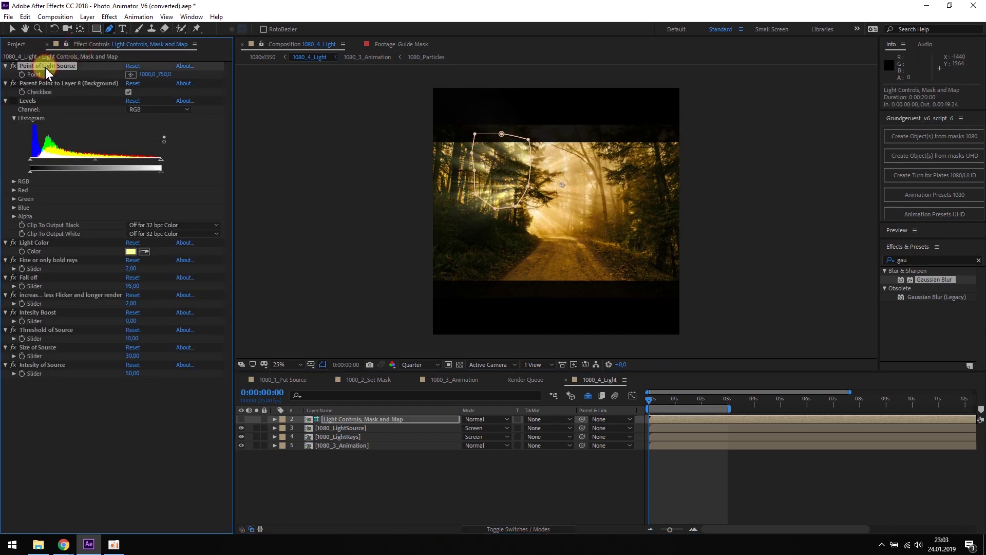
{"action": "left_click", "coordinate": [13, 30]}
{"action": "left_click_drag", "start_coordinate": [565, 193], "coordinate": [502, 199]}
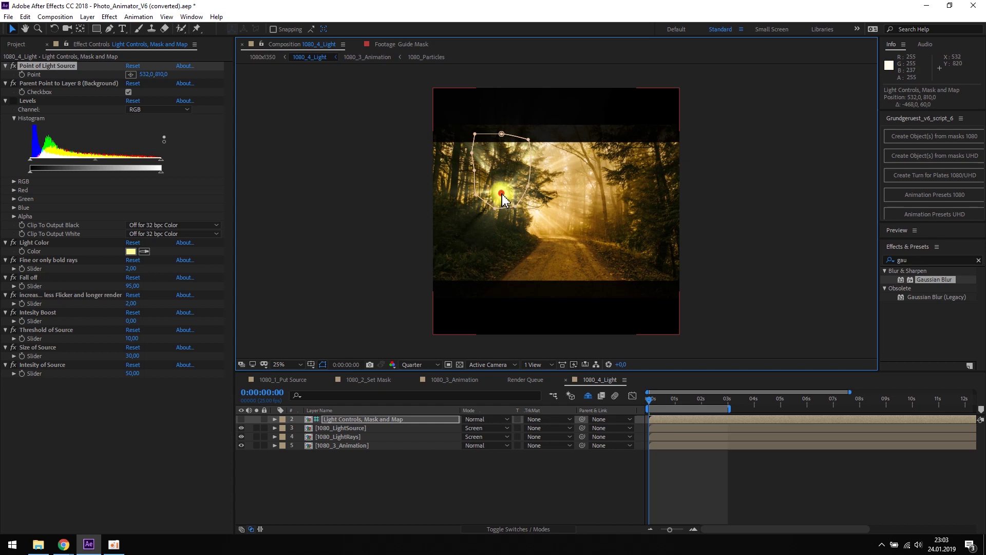
{"action": "left_click_drag", "start_coordinate": [497, 194], "coordinate": [513, 200]}
{"action": "key", "text": "period"}
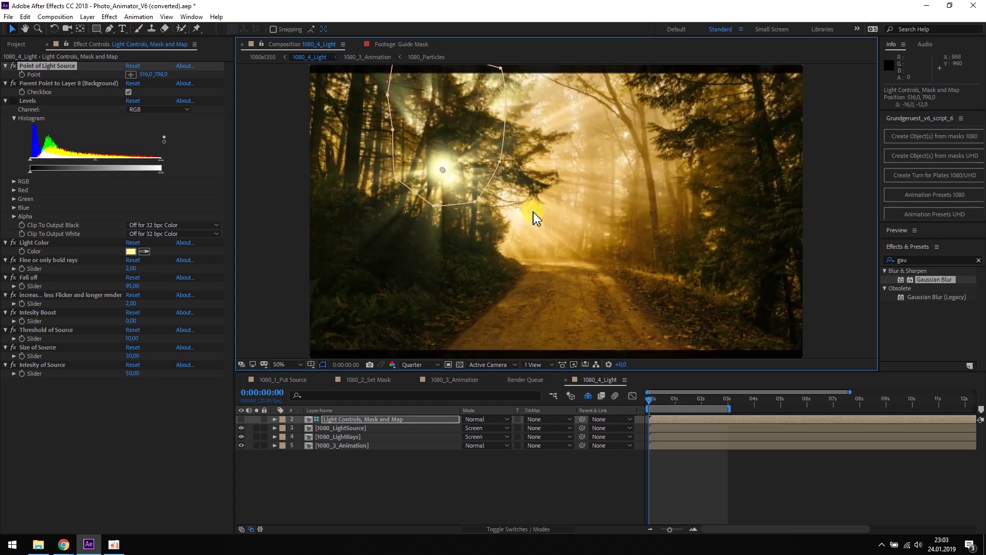
Set the Light Color to the orange FEC874.
{"action": "left_click", "coordinate": [131, 252]}
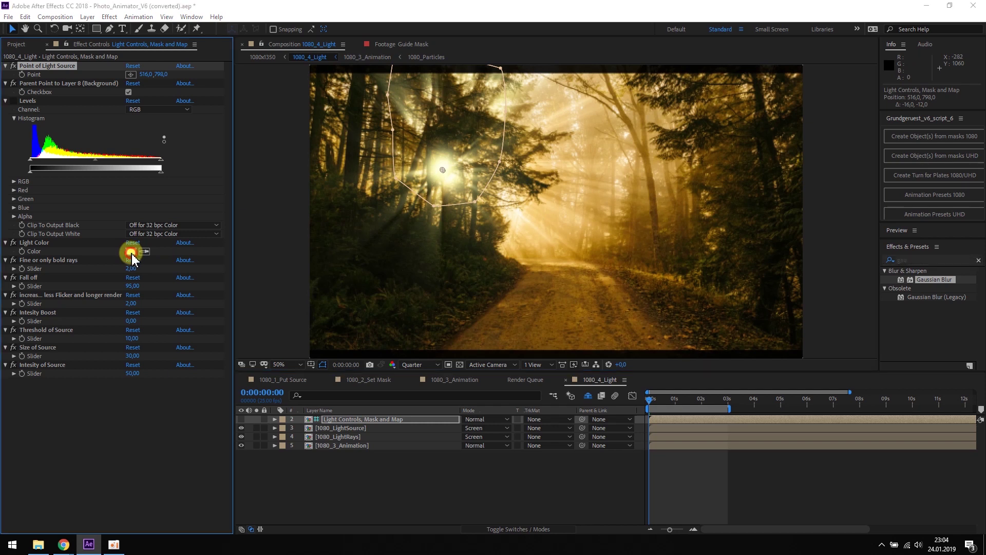
{"action": "left_click_drag", "start_coordinate": [796, 375], "coordinate": [801, 383]}
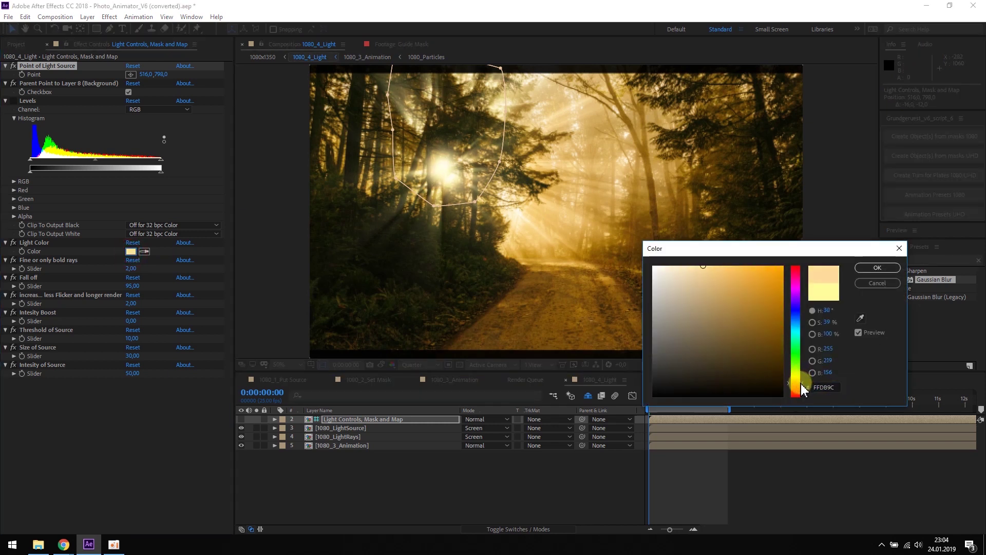
{"action": "left_click", "coordinate": [724, 266]}
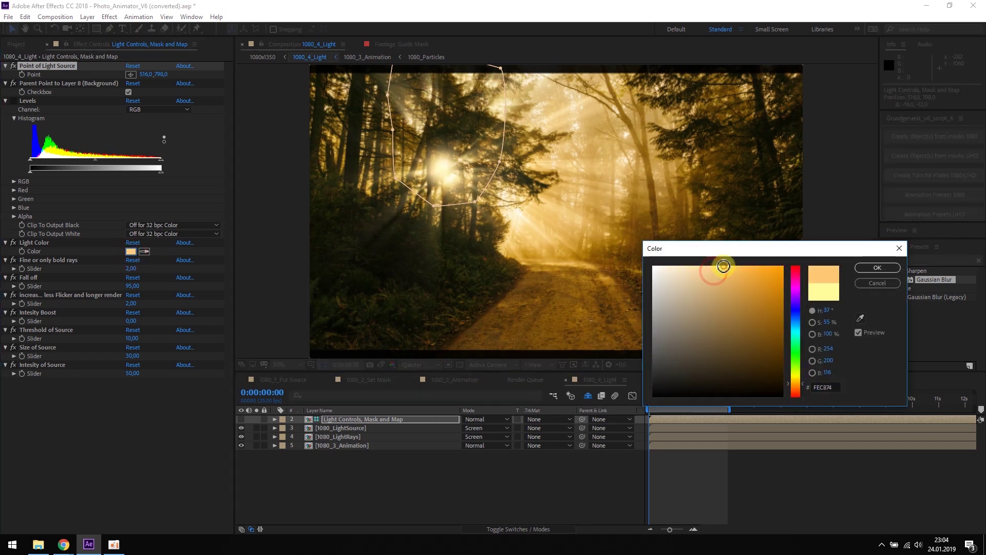
{"action": "left_click", "coordinate": [875, 267]}
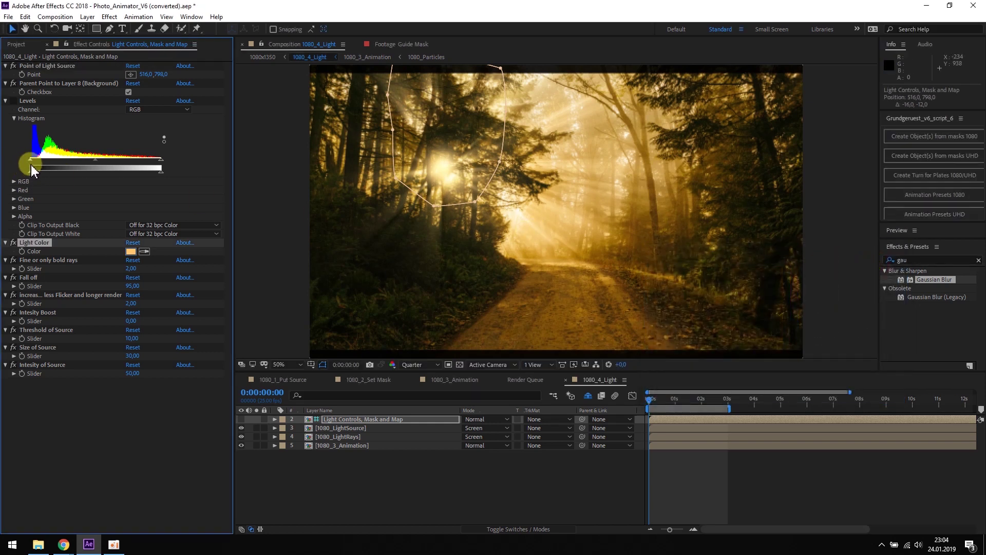
Adjust the rays' Levels black and white inputs, and raise Fall off to 98.75.
{"action": "left_click_drag", "start_coordinate": [32, 162], "coordinate": [50, 163]}
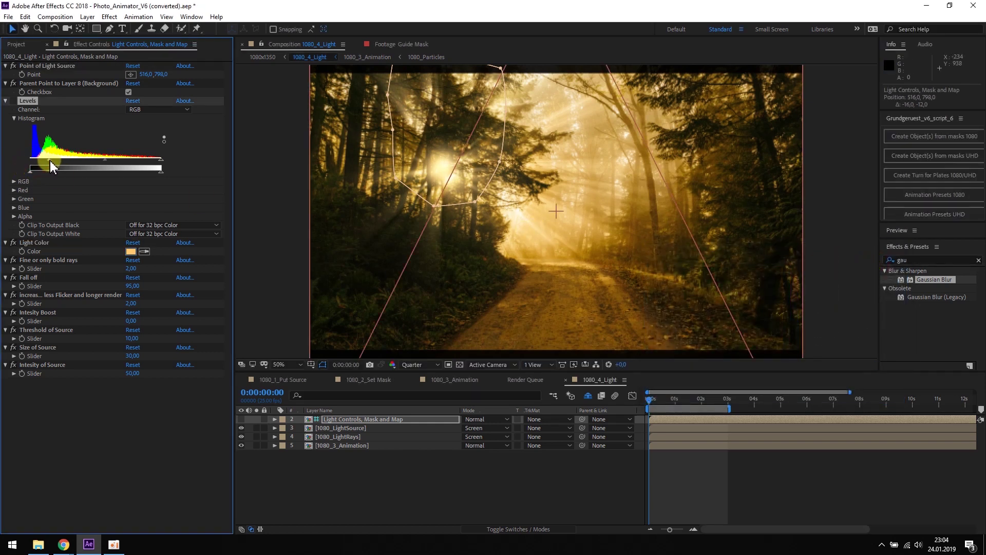
{"action": "left_click", "coordinate": [156, 170]}
{"action": "left_click_drag", "start_coordinate": [149, 161], "coordinate": [118, 161]}
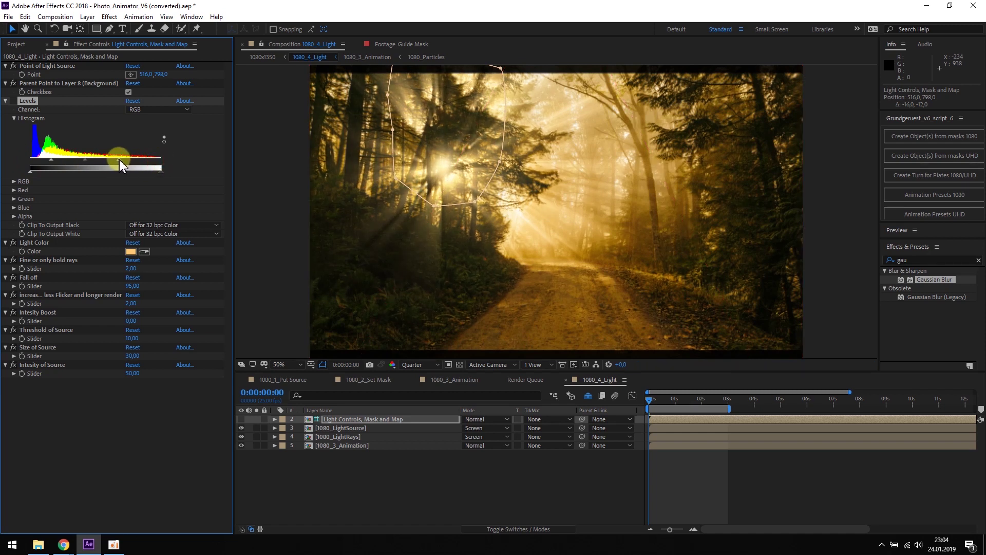
{"action": "left_click", "coordinate": [14, 287]}
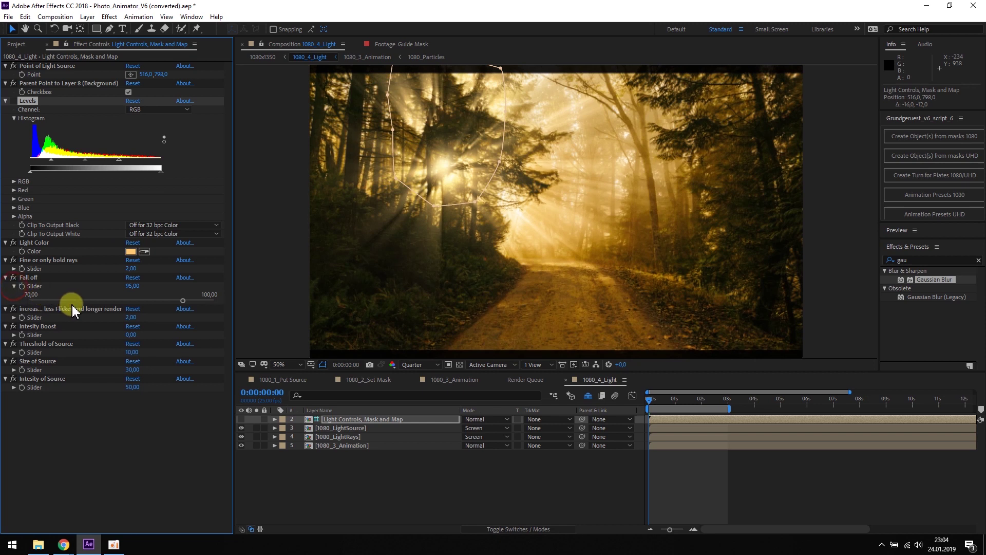
{"action": "left_click_drag", "start_coordinate": [183, 307], "coordinate": [206, 301]}
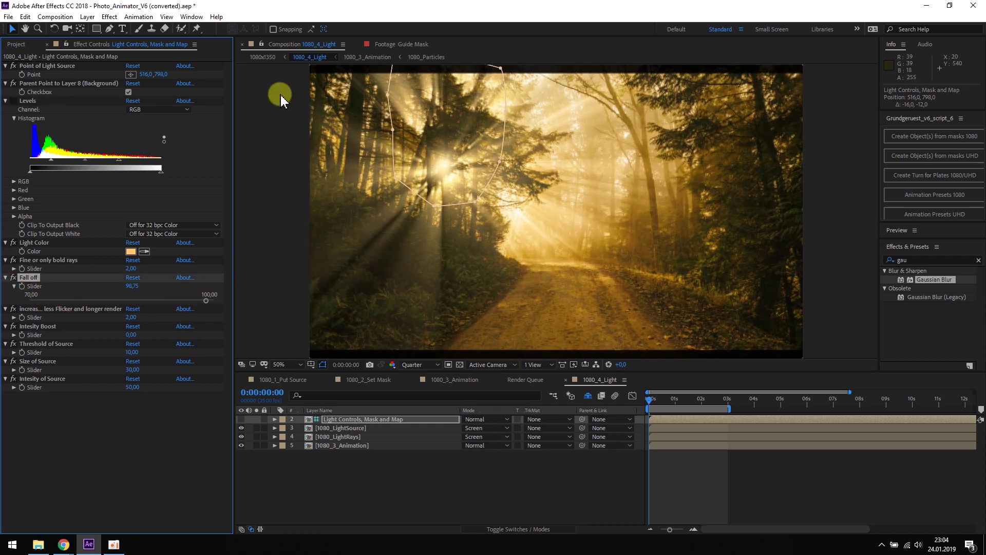
Parent the light point to the background and raise the rays' levels and Intensity Boost to 0,89.
{"action": "left_click", "coordinate": [128, 93]}
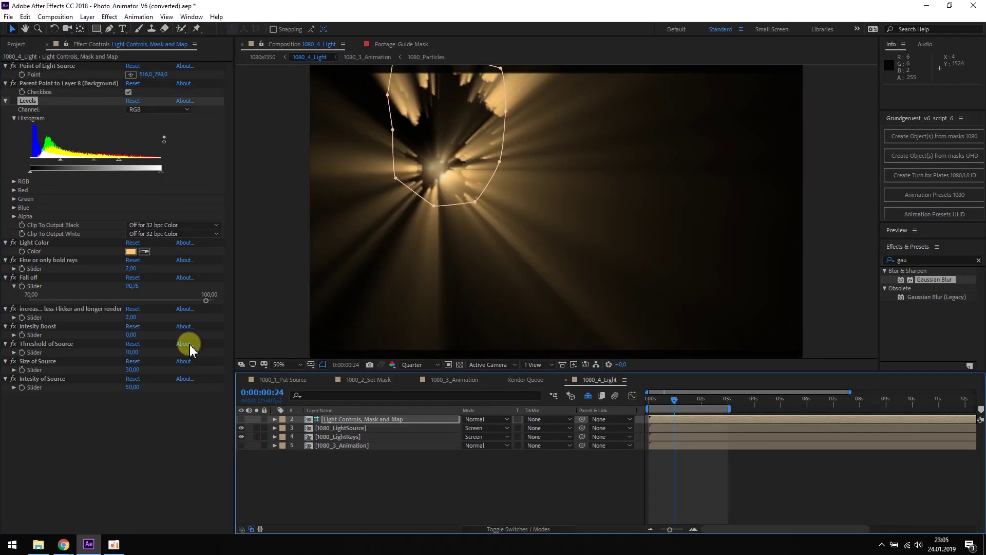
{"action": "left_click_drag", "start_coordinate": [96, 165], "coordinate": [87, 166]}
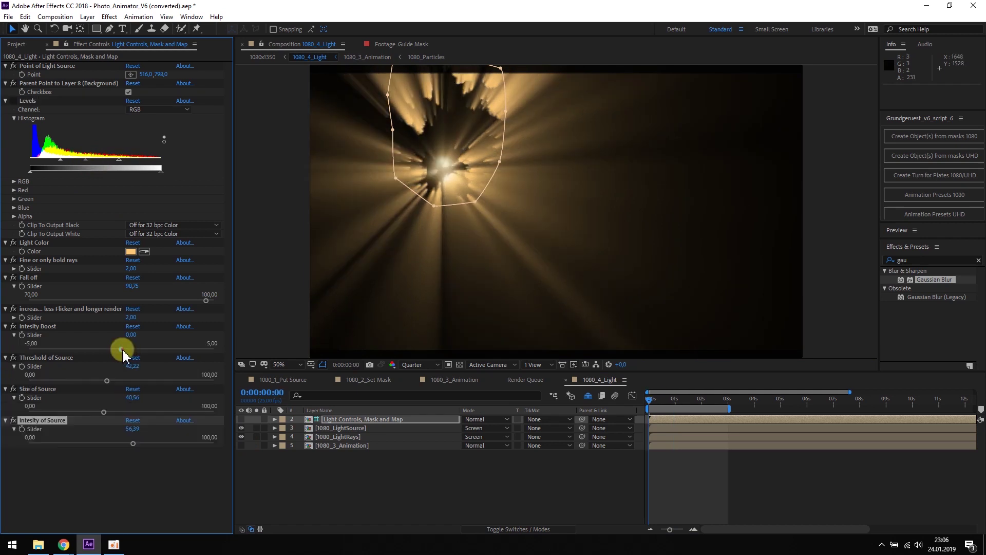
{"action": "left_click_drag", "start_coordinate": [123, 352], "coordinate": [132, 355]}
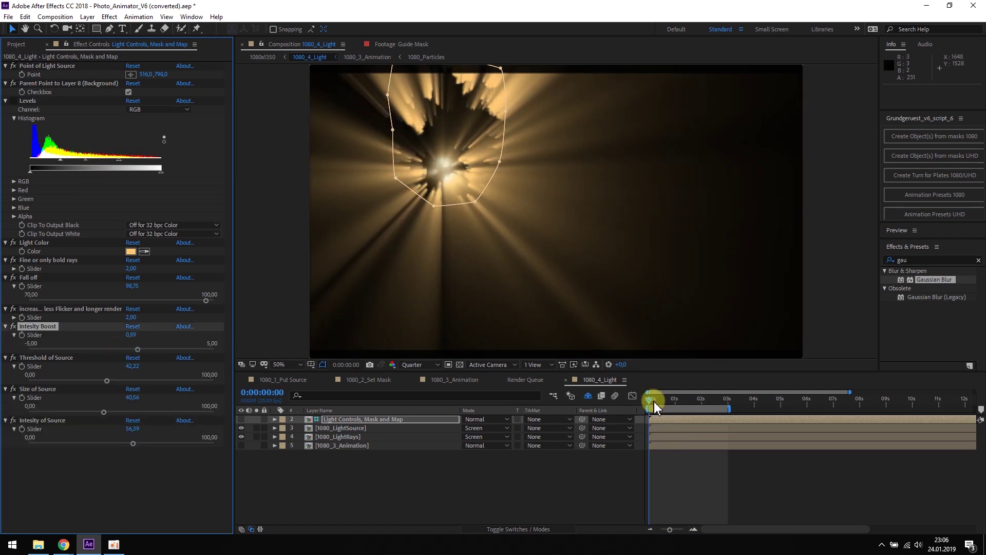
Preview the light-ray animation, replaying it from the start of the timeline.
{"action": "key", "text": "space"}
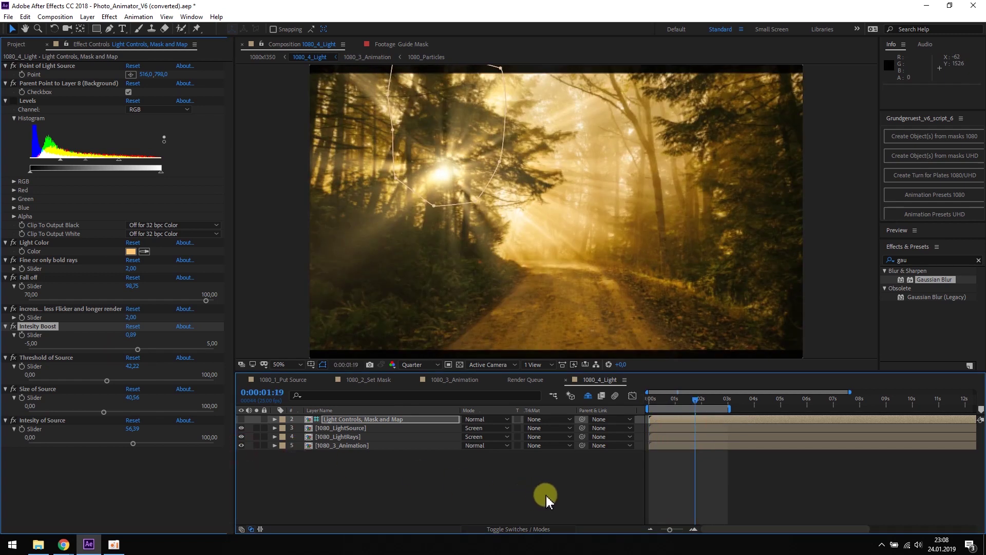
{"action": "left_click_drag", "start_coordinate": [659, 406], "coordinate": [647, 404]}
{"action": "key", "text": "space"}
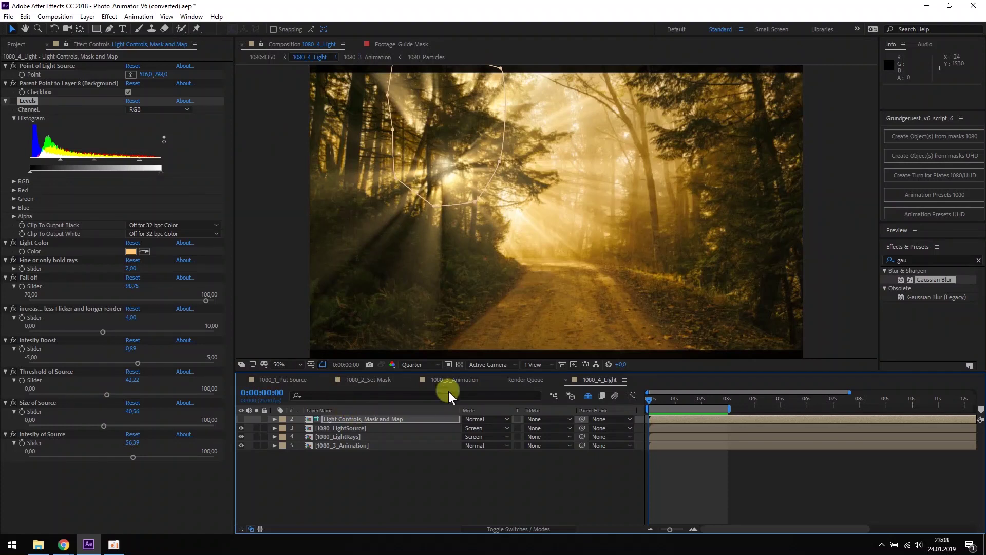
In 1080_3_Animation, turn particles on with speed 0, amount 26,11, size 8,67, and pick their colour.
{"action": "left_click", "coordinate": [458, 383]}
{"action": "left_click", "coordinate": [336, 429]}
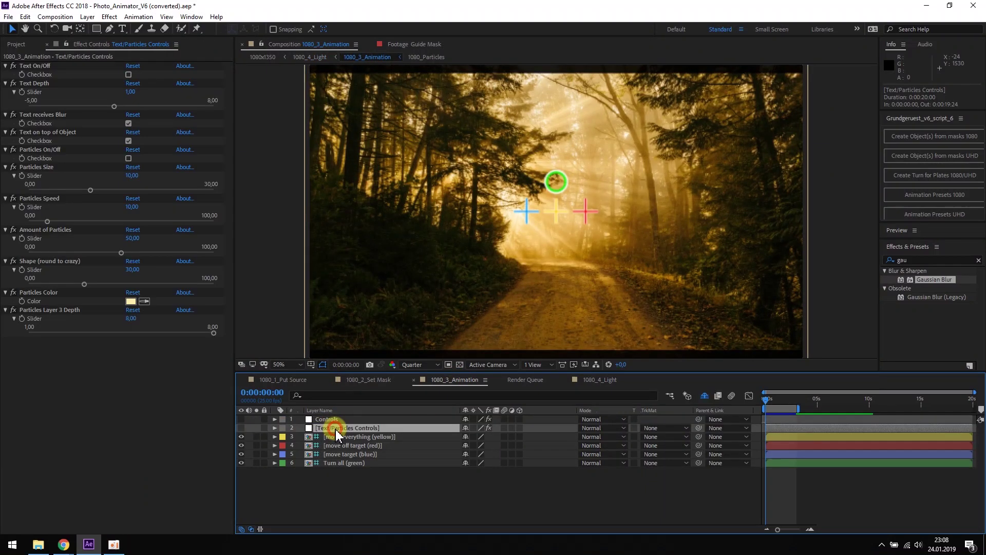
{"action": "left_click", "coordinate": [128, 158]}
{"action": "left_click_drag", "start_coordinate": [132, 207], "coordinate": [83, 265]}
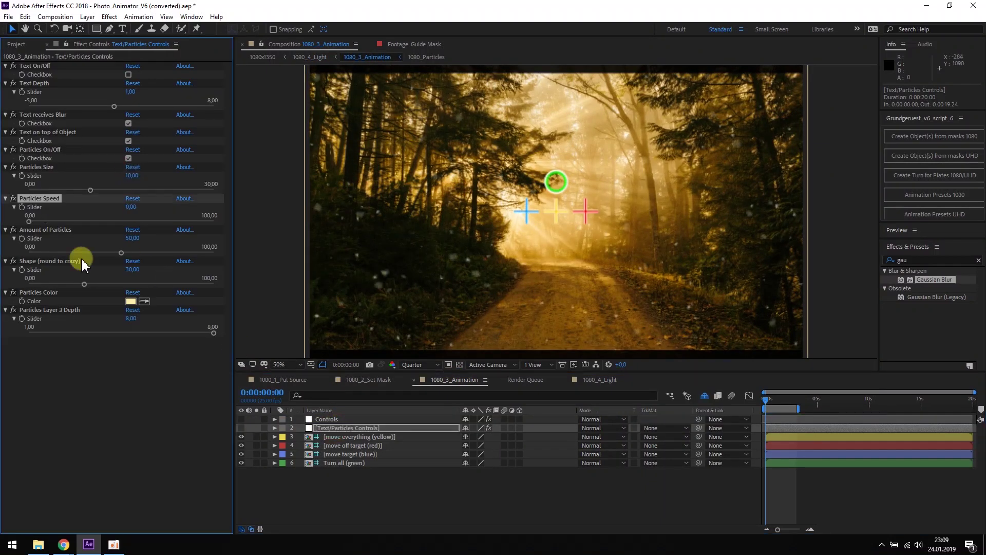
{"action": "left_click_drag", "start_coordinate": [79, 254], "coordinate": [76, 253]}
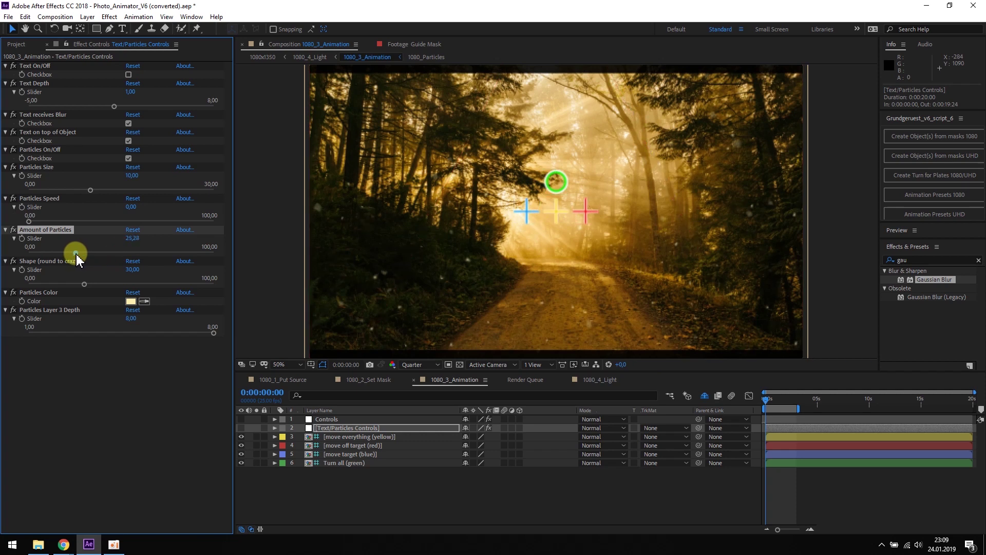
{"action": "left_click_drag", "start_coordinate": [78, 192], "coordinate": [82, 191]}
{"action": "left_click", "coordinate": [130, 301]}
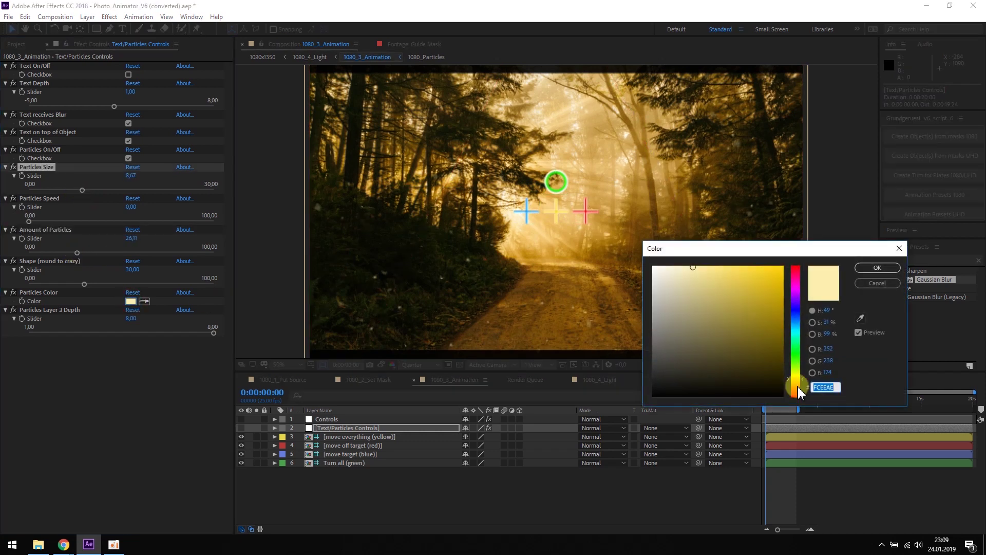